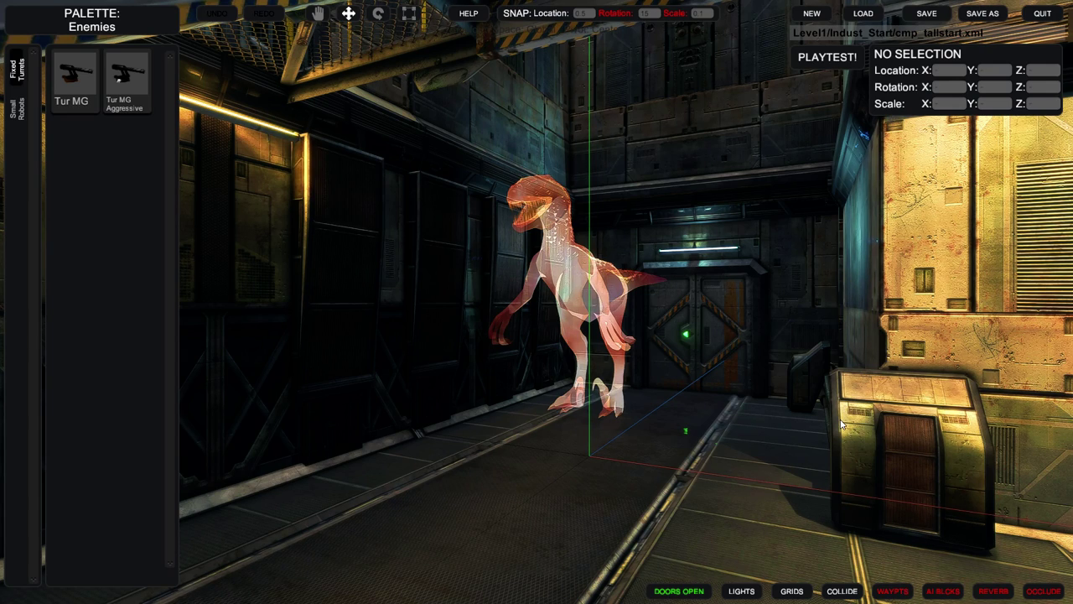
Examine the whole room, from the raptor and ceiling structures to the exterior wall and raised doorway.
right_drag(649, 361, 847, 363)
key(a)
key(w)
key(a)
key(e)
key(w)
right_drag(961, 373, 961, 388)
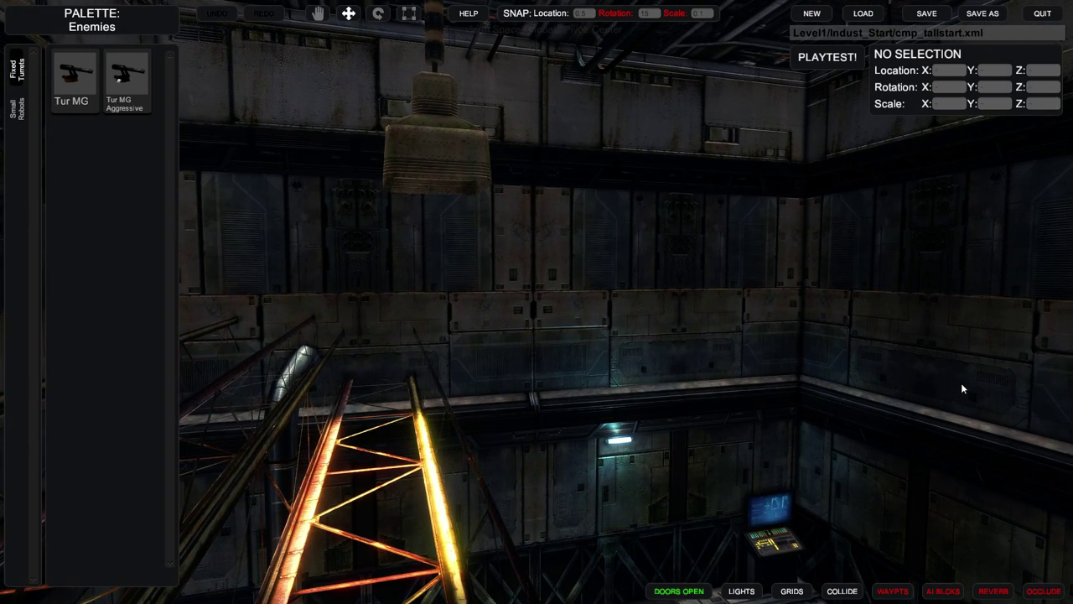
right_drag(961, 383, 814, 398)
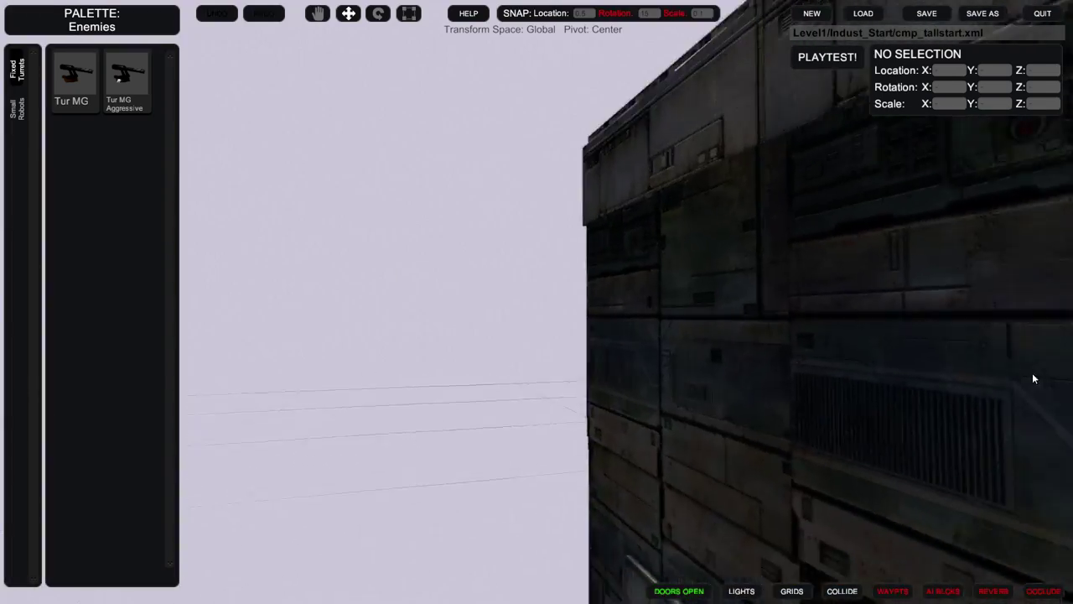
mouse_move(1032, 372)
right_down()
mouse_move(1048, 369)
mouse_move(1027, 378)
right_up()
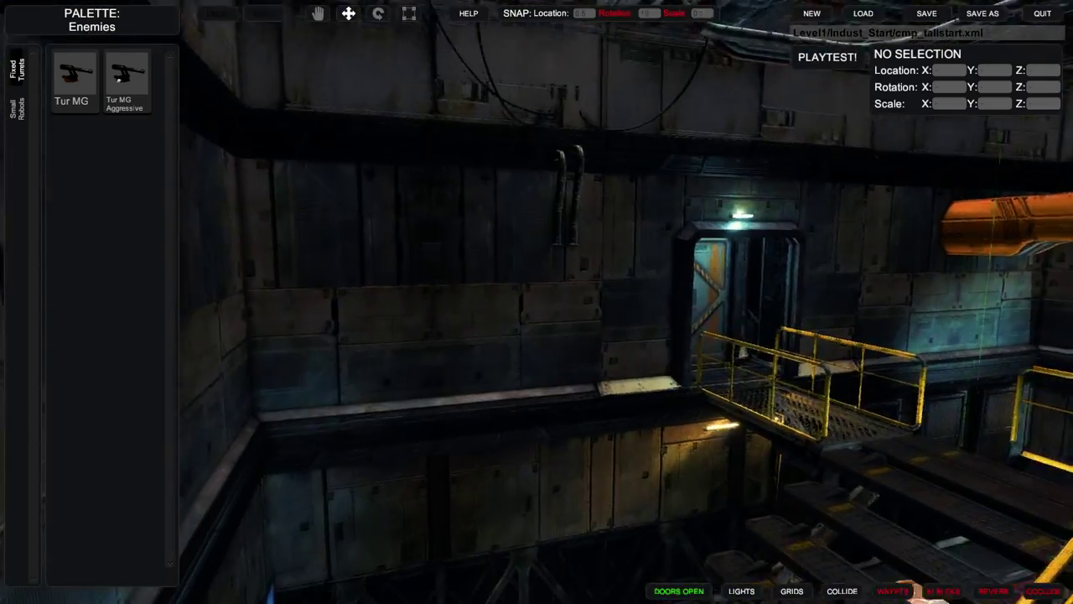
right_drag(778, 419, 344, 42)
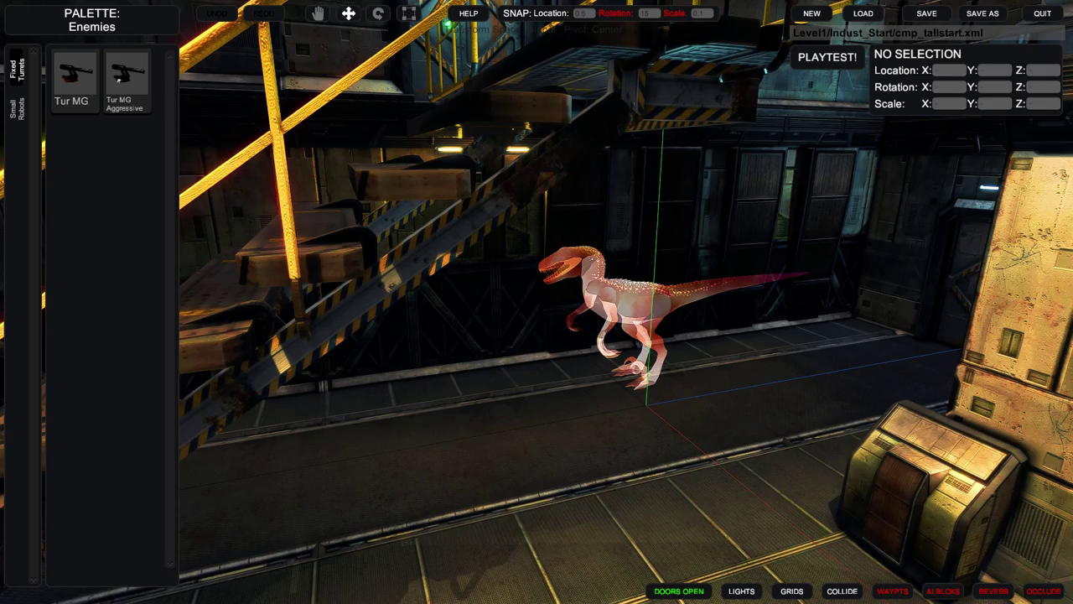
Inspect the staircase, its yellow railings and the lit floor area around the raptor.
key(s)
key(a)
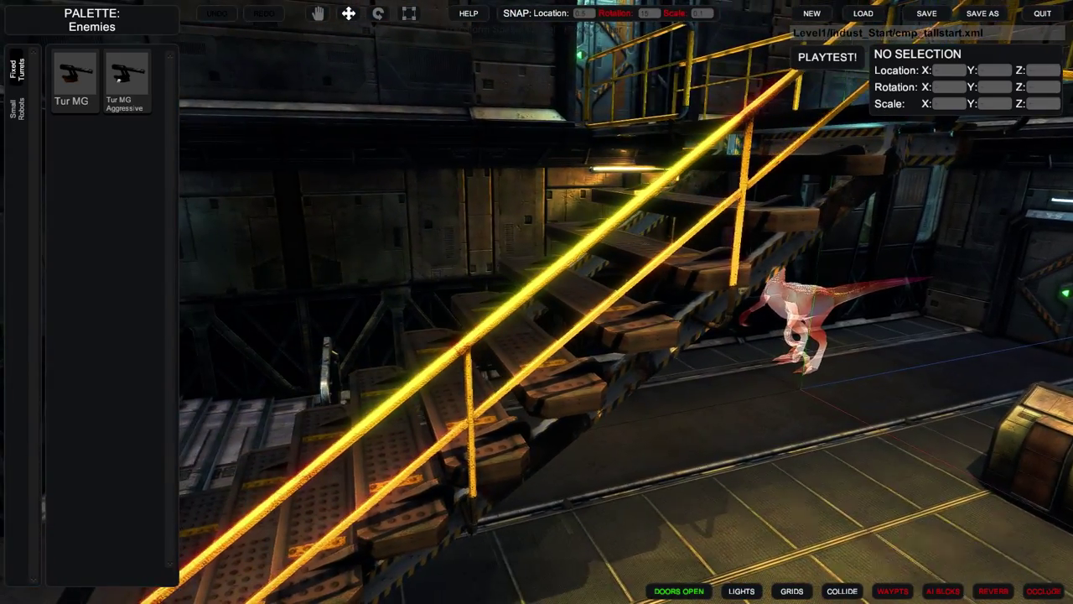
key(a)
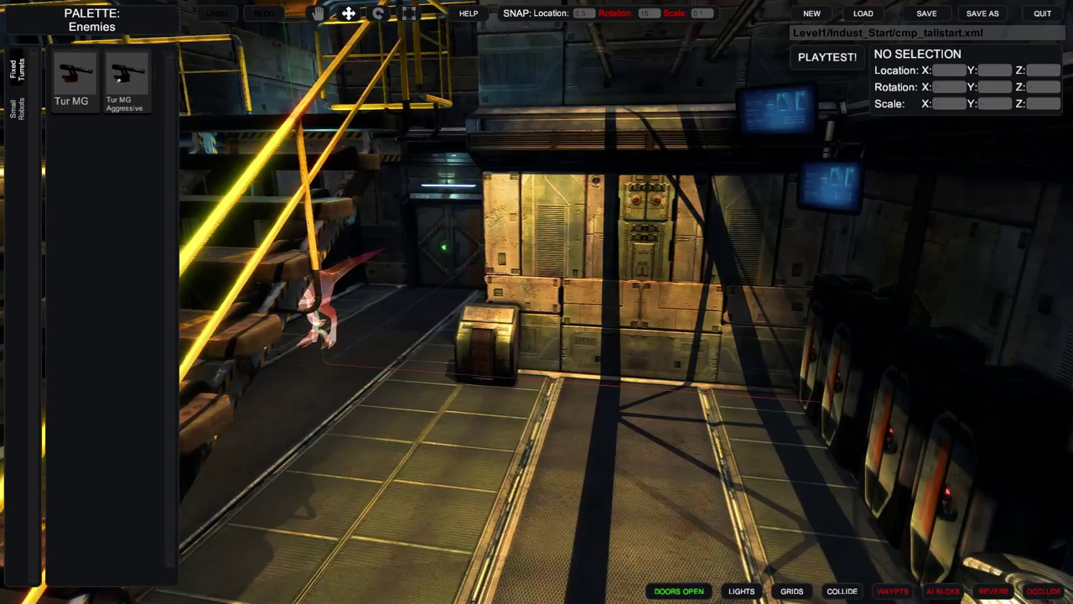
key(w)
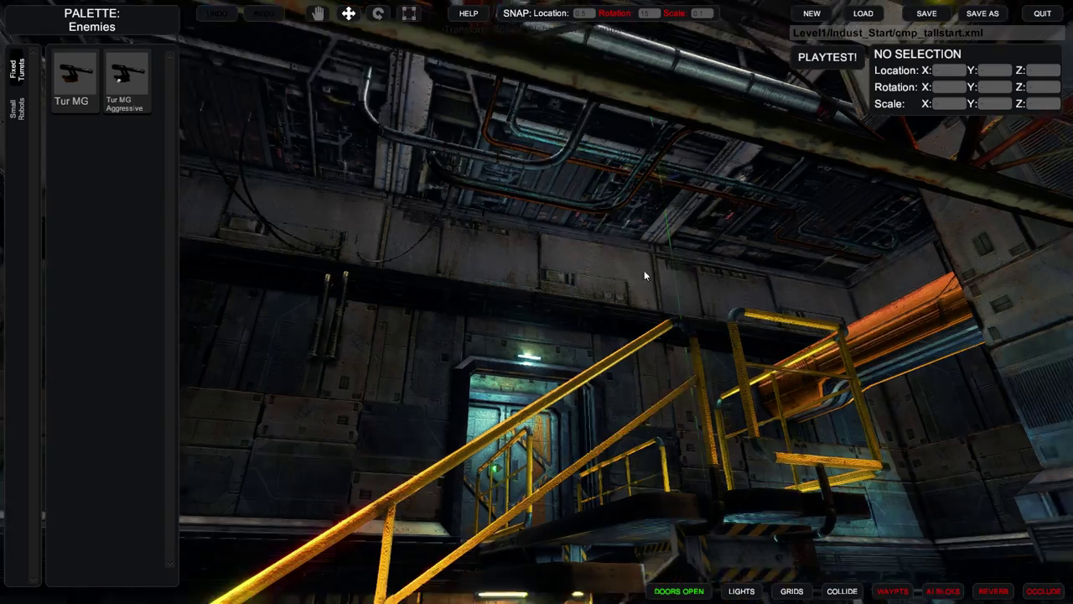
right_drag(644, 270, 614, 322)
key(a)
key(w)
key(d)
key(a)
key(s)
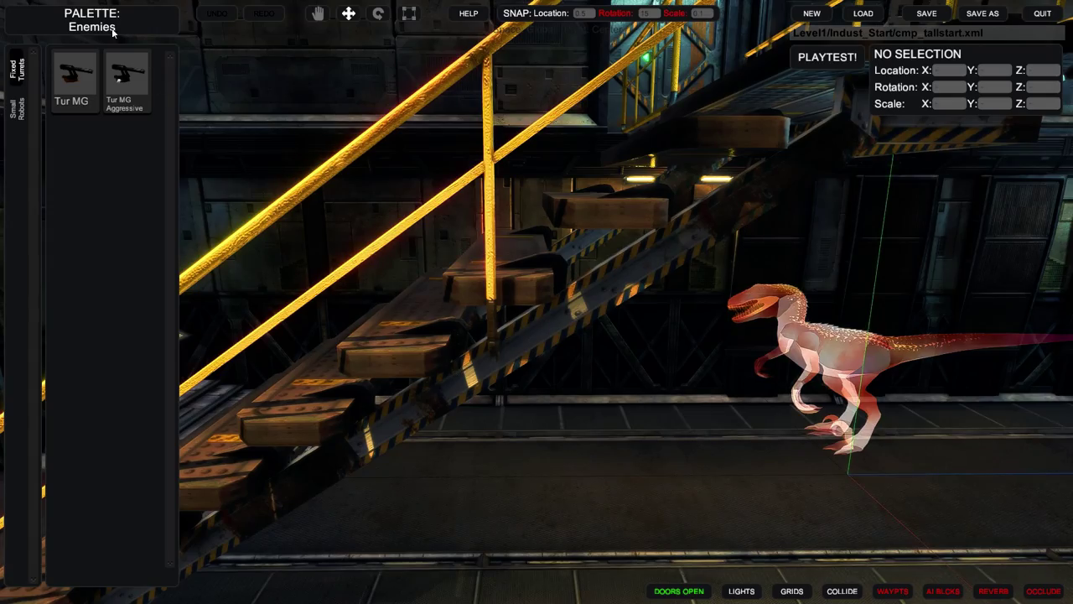
Load the Lvl1_IndDark palette briefly, and switch to the Lvl1_Industrial palette.
click(92, 25)
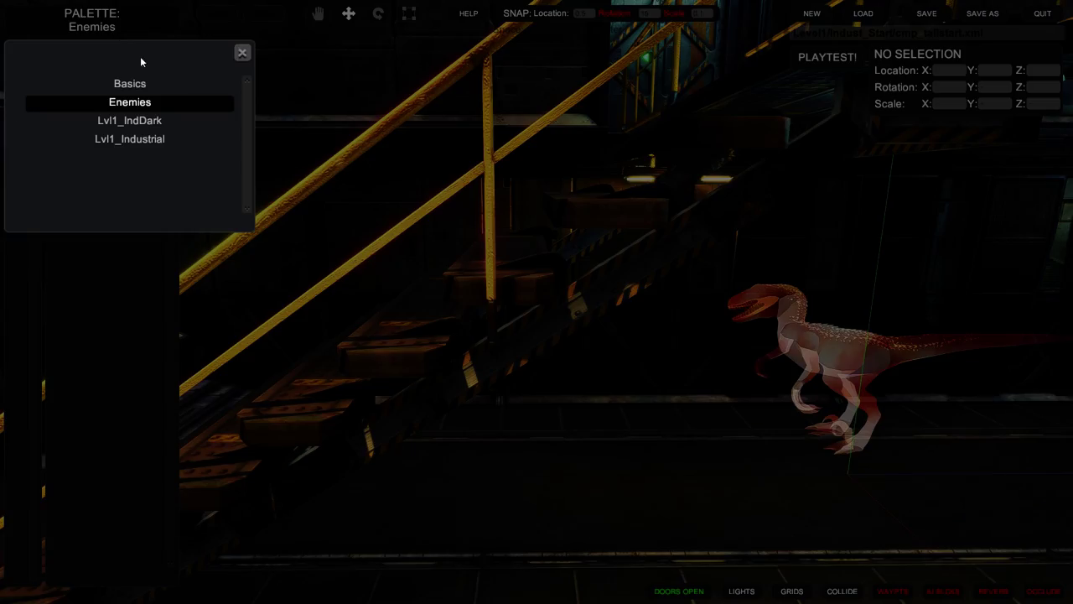
click(130, 121)
mouse_move(315, 195)
right_down()
mouse_move(364, 220)
mouse_move(356, 199)
mouse_move(312, 181)
right_up()
key(s)
click(94, 26)
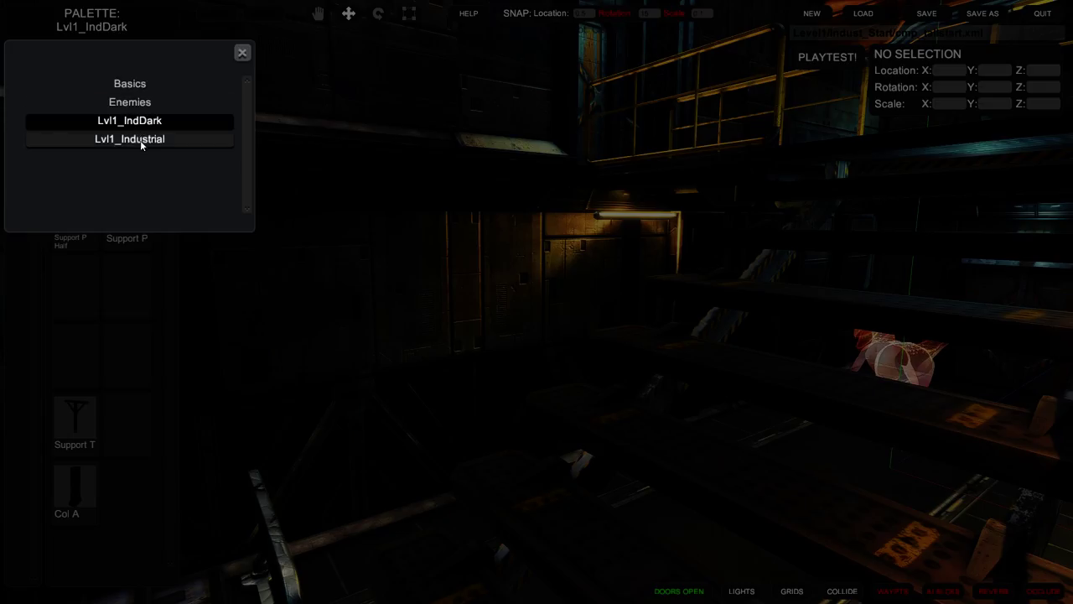
click(130, 140)
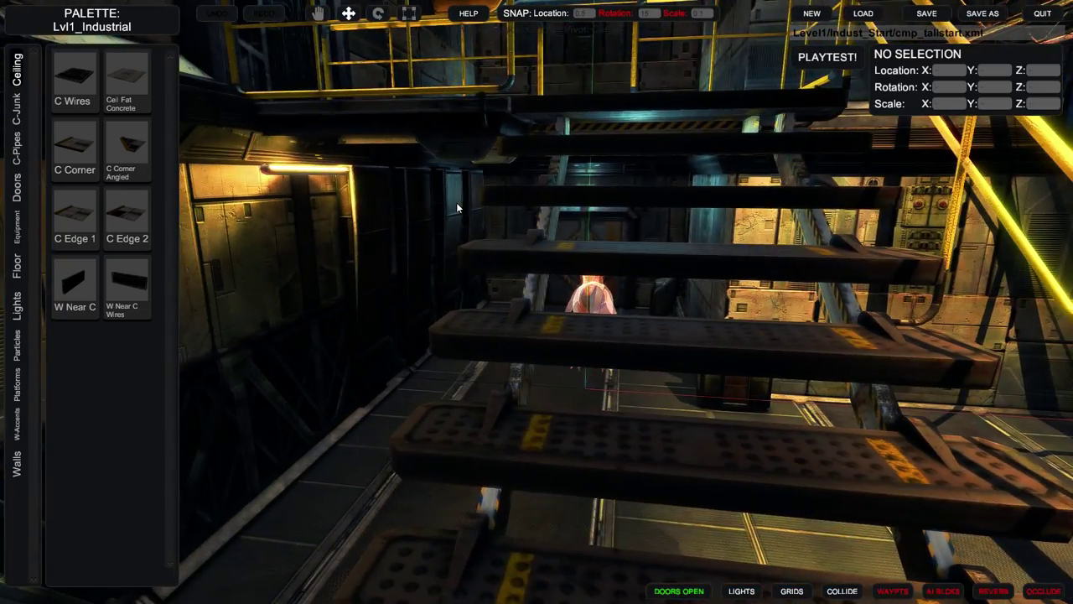
Look over the lower floor from behind the stairs, including the corridor door, lit wall panels and monitors.
key(a)
right_drag(457, 204, 465, 213)
key(a)
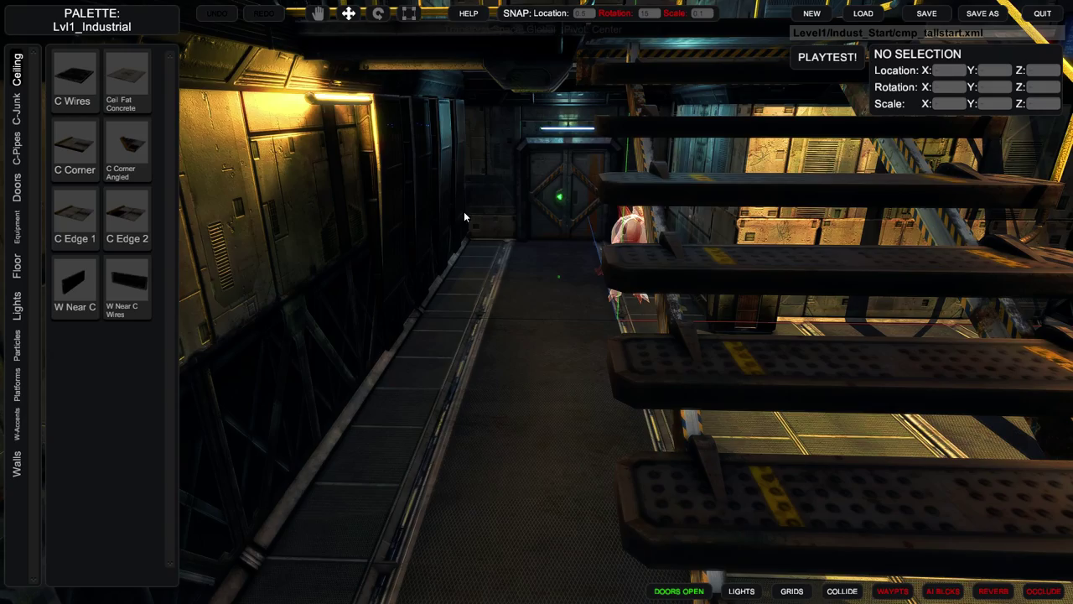
key(d)
right_drag(465, 212, 455, 186)
key(d)
key(a)
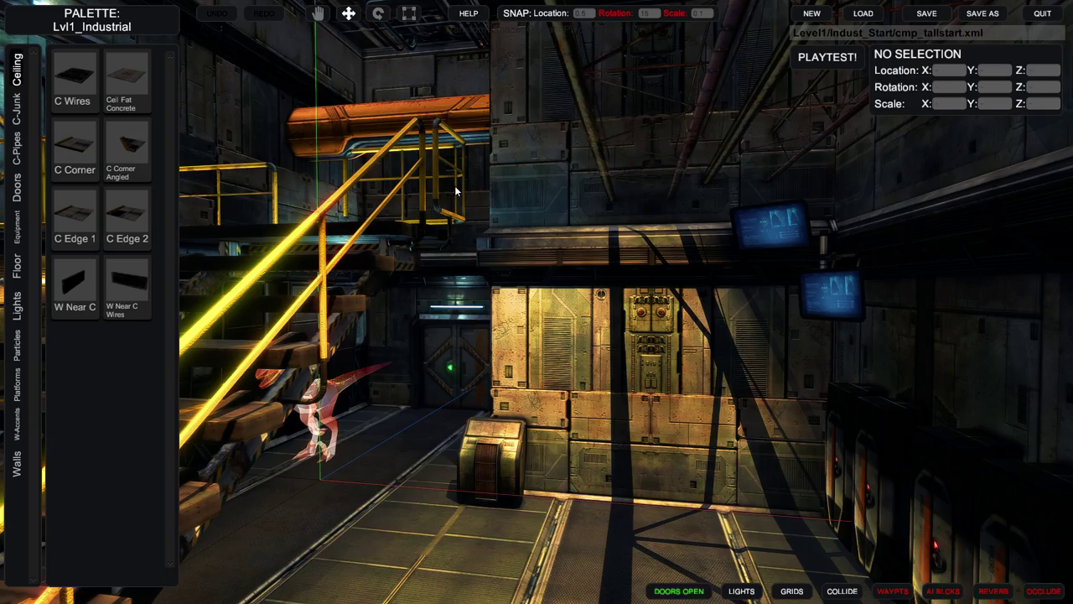
right_drag(456, 191, 436, 191)
key(a)
key(e)
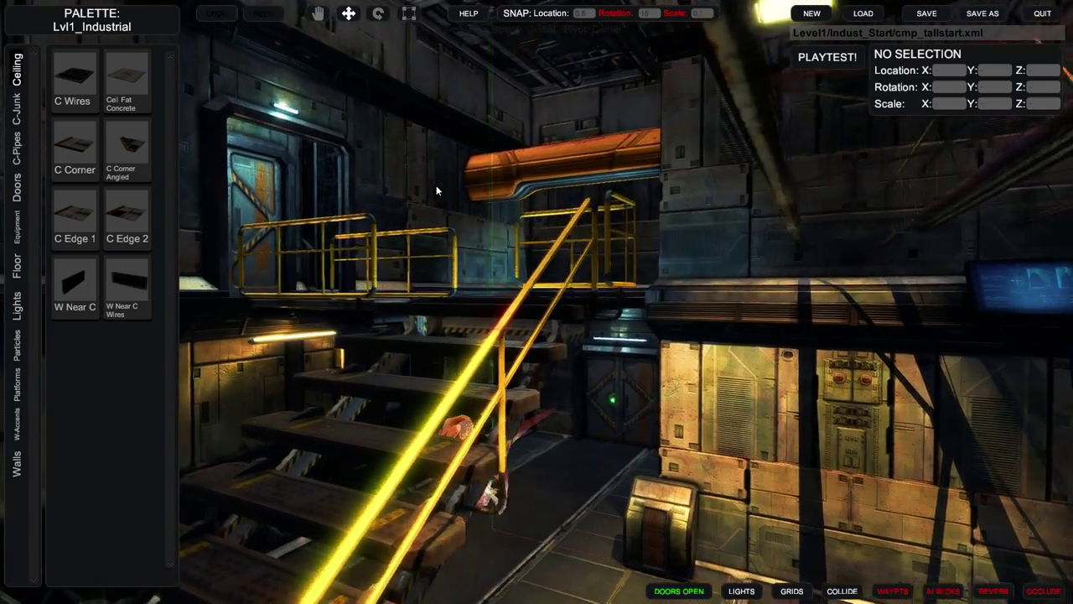
Examine the upper walkway, orange ceiling pipe and the area behind the raptor facing the stairs.
key(w)
key(e)
key(e)
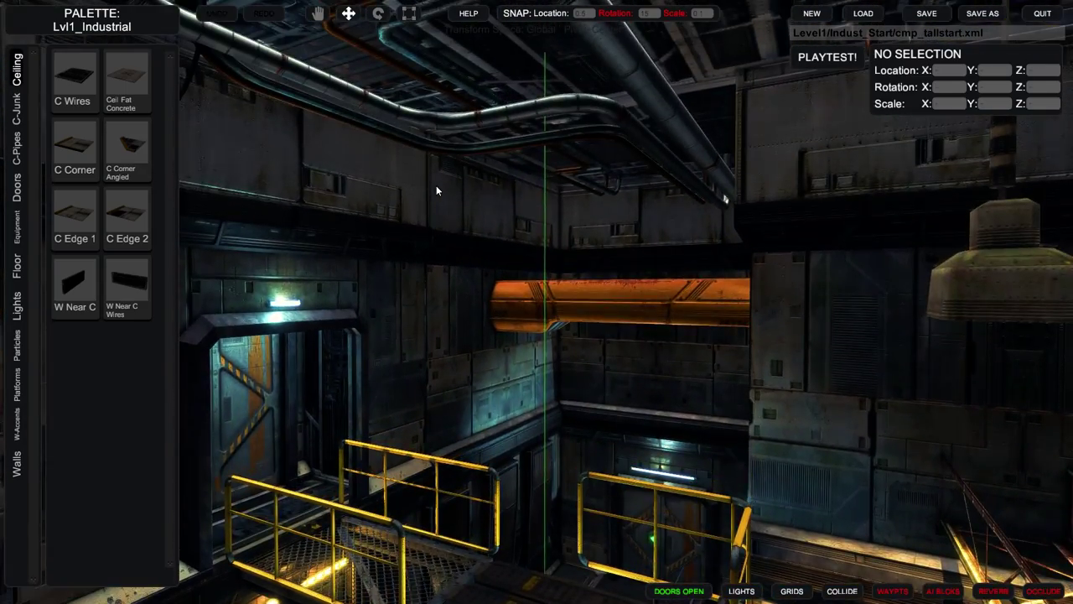
key(w)
key(w)
key(d)
right_drag(434, 188, 275, 217)
key(w)
key(w)
key(w)
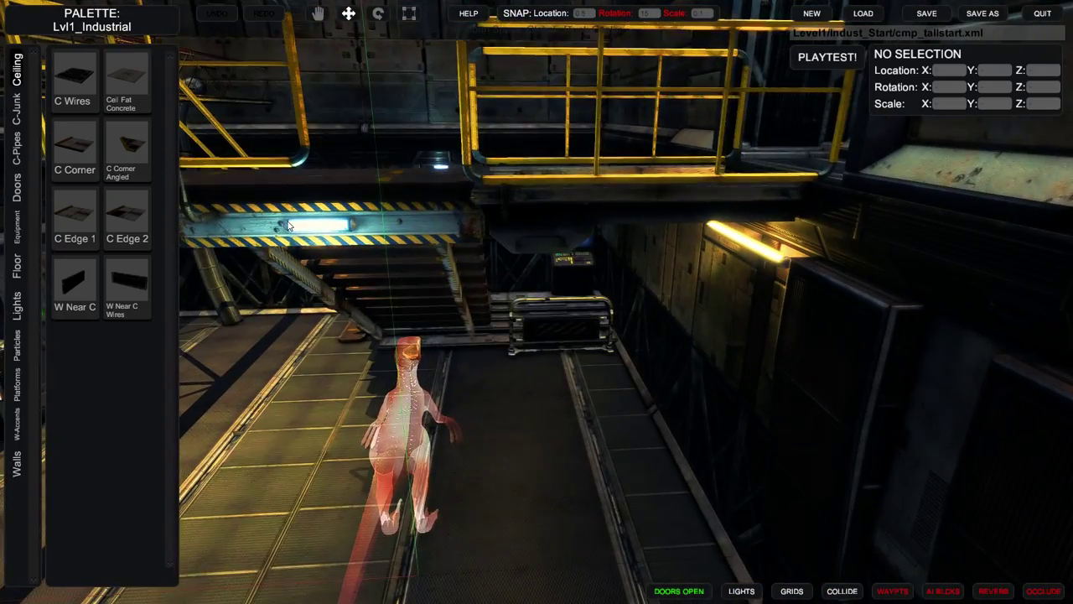
Select the floor piece near the raptor, and rotate the locked wall cabinet closest to the door to 355.6 degrees about Y.
click(526, 428)
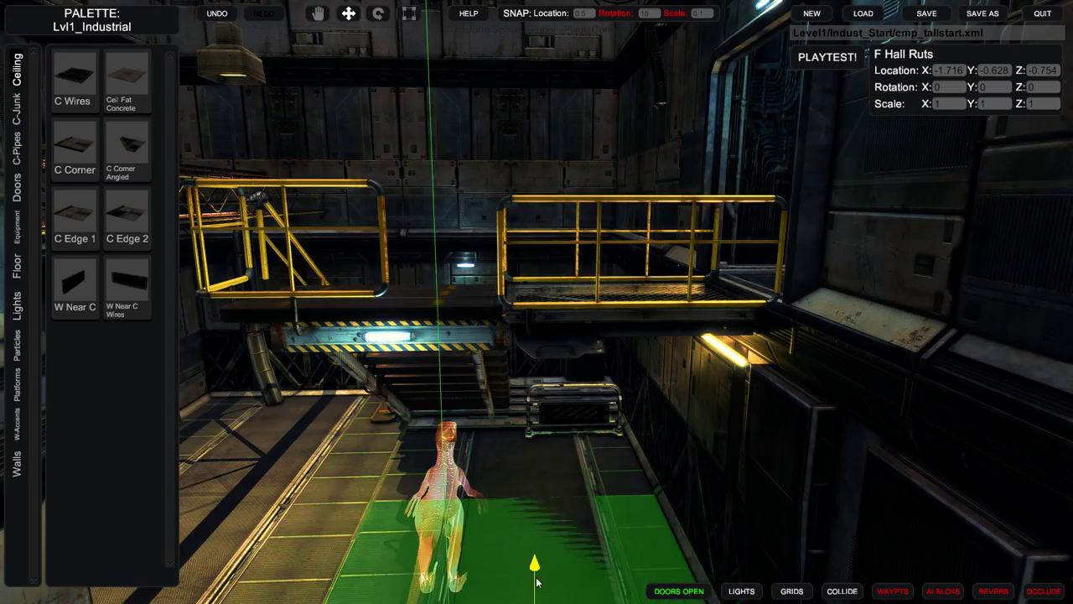
right_drag(537, 580, 443, 440)
key(w)
key(w)
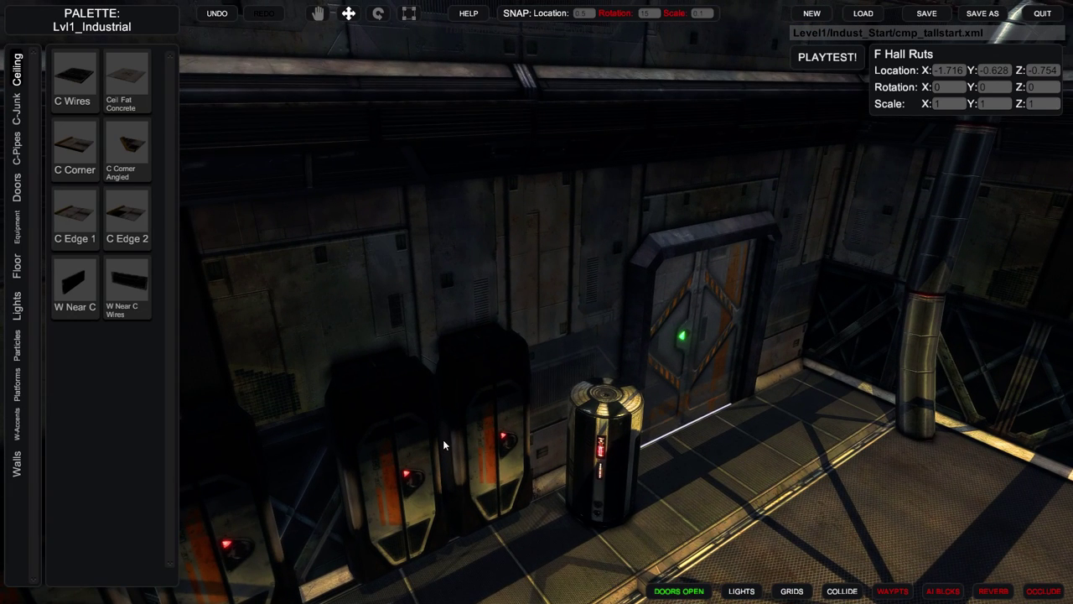
key(e)
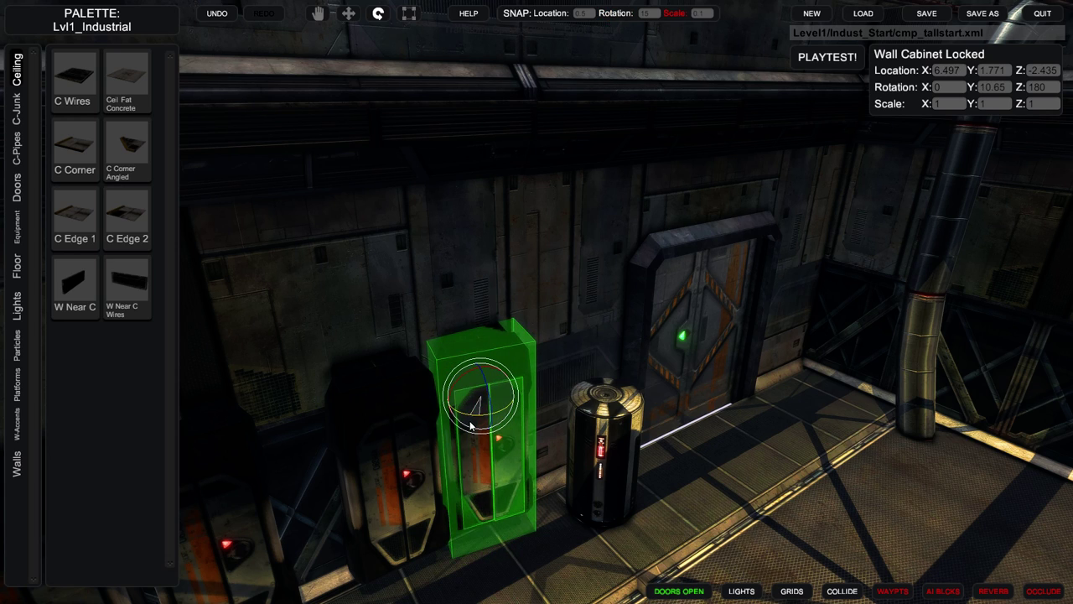
right_drag(555, 302, 294, 304)
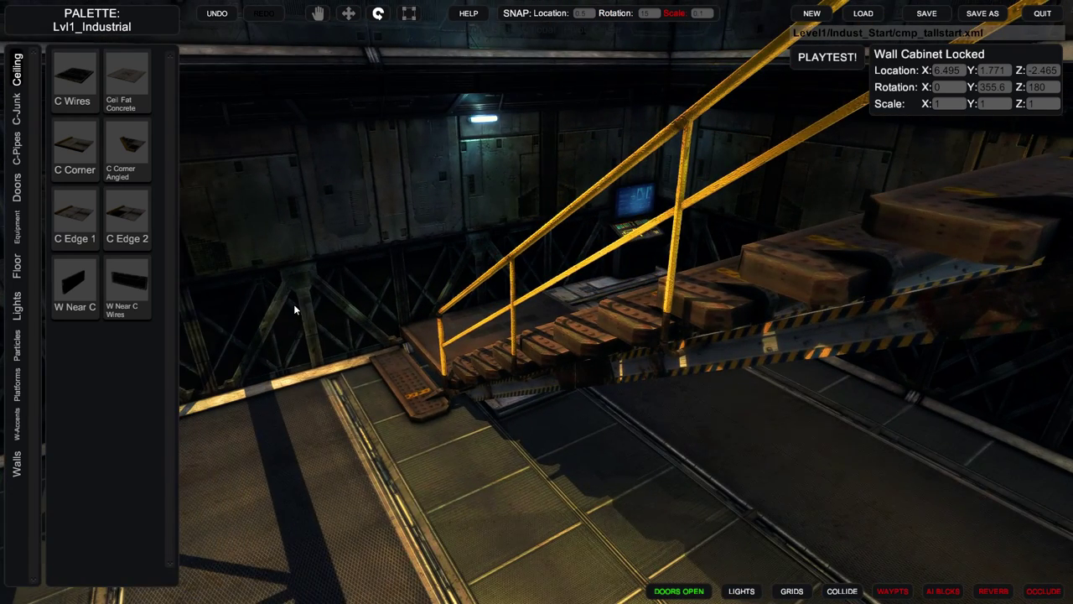
Show the palette's Lights category and examine the lights placed around the walkway, corridor door and stairs.
right_drag(184, 396, 447, 248)
key(a)
key(a)
key(a)
key(w)
key(e)
key(e)
key(w)
key(e)
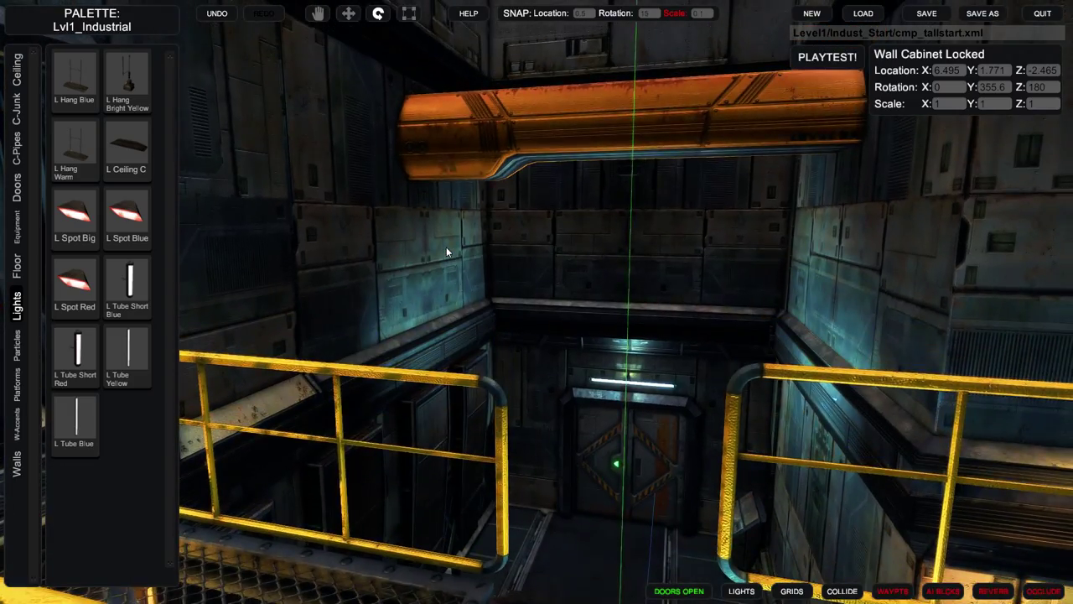
right_drag(536, 323, 662, 359)
key(w)
key(s)
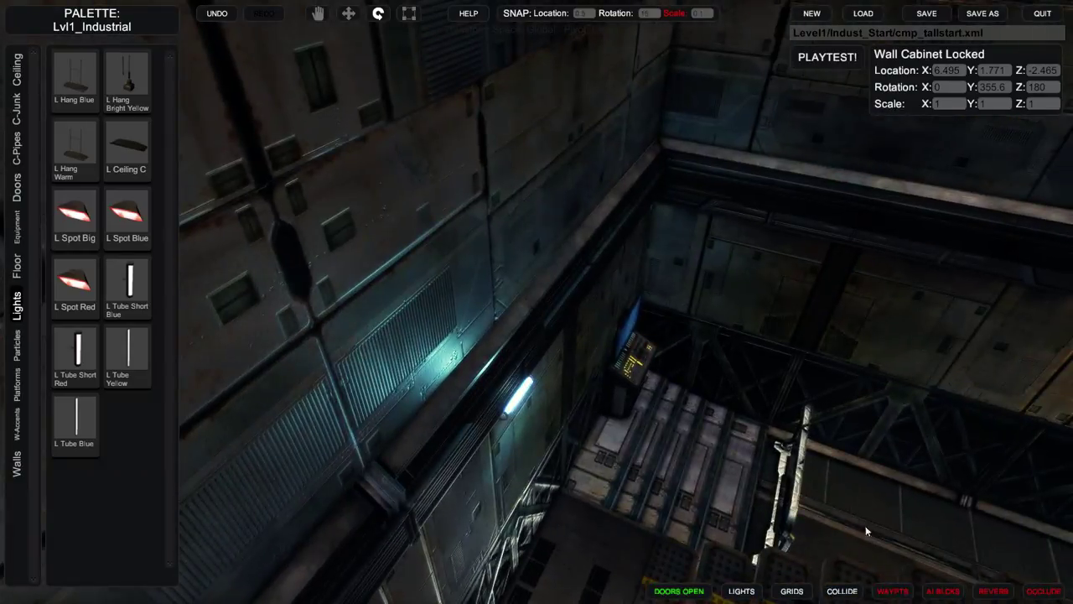
Turn on the display of waypoints and view them around the stairs and walkway.
click(903, 592)
right_drag(765, 348, 1019, 542)
key(w)
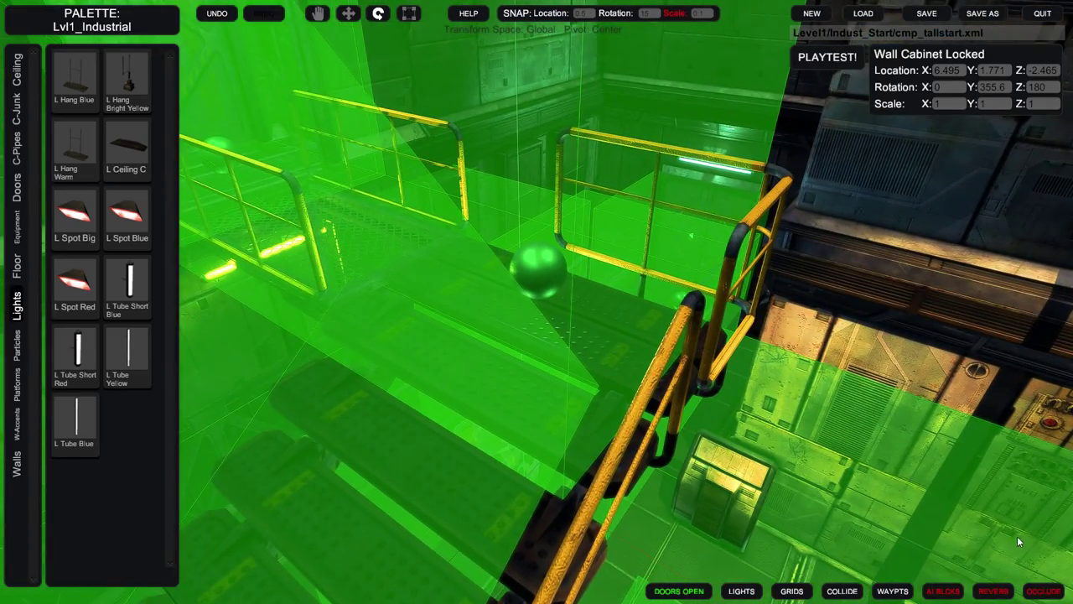
Show the reverb zones, inspect them from beside the stairs, and hide them again.
click(1002, 592)
right_drag(755, 296, 856, 257)
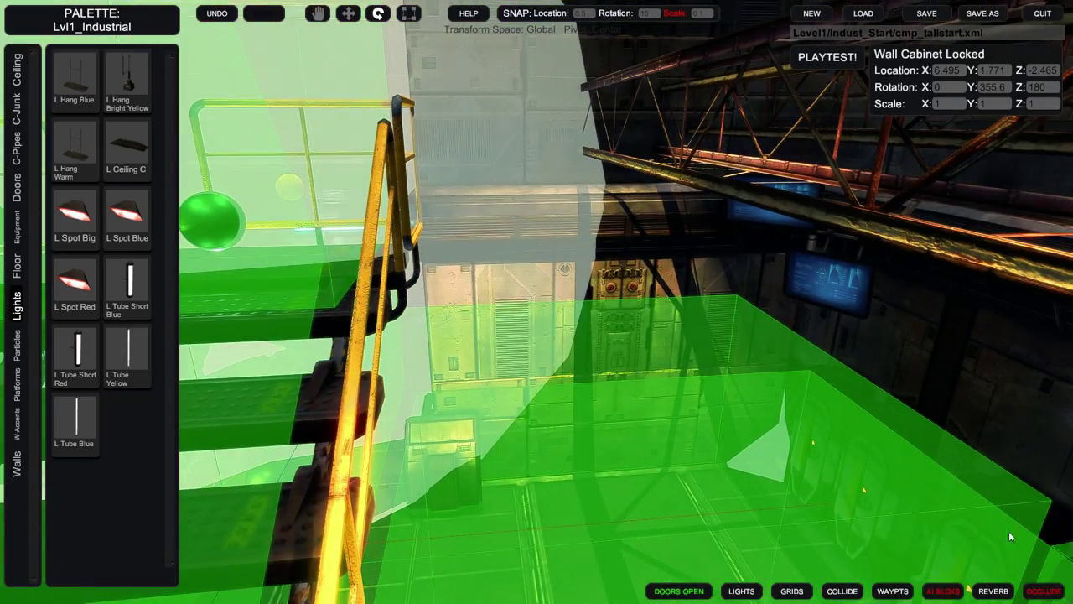
click(1002, 594)
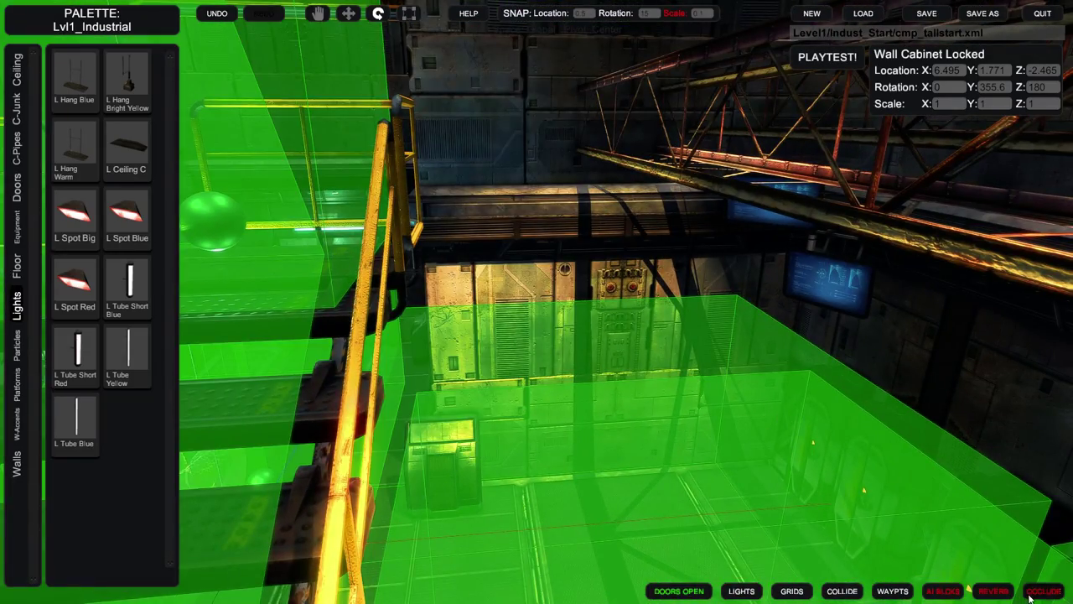
Show the occlusion volumes, inspect them outside the room and at its door, and hide them again.
click(1029, 598)
right_drag(817, 313, 781, 302)
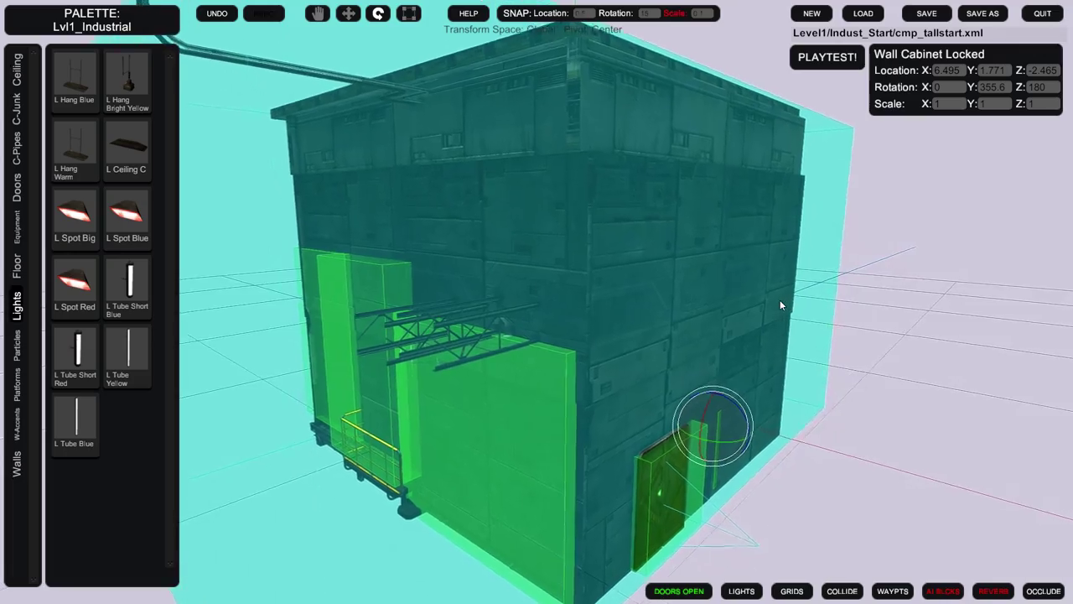
scroll(780, 305, up, 6)
right_drag(767, 296, 1012, 317)
scroll(992, 329, up, 5)
right_drag(711, 284, 794, 328)
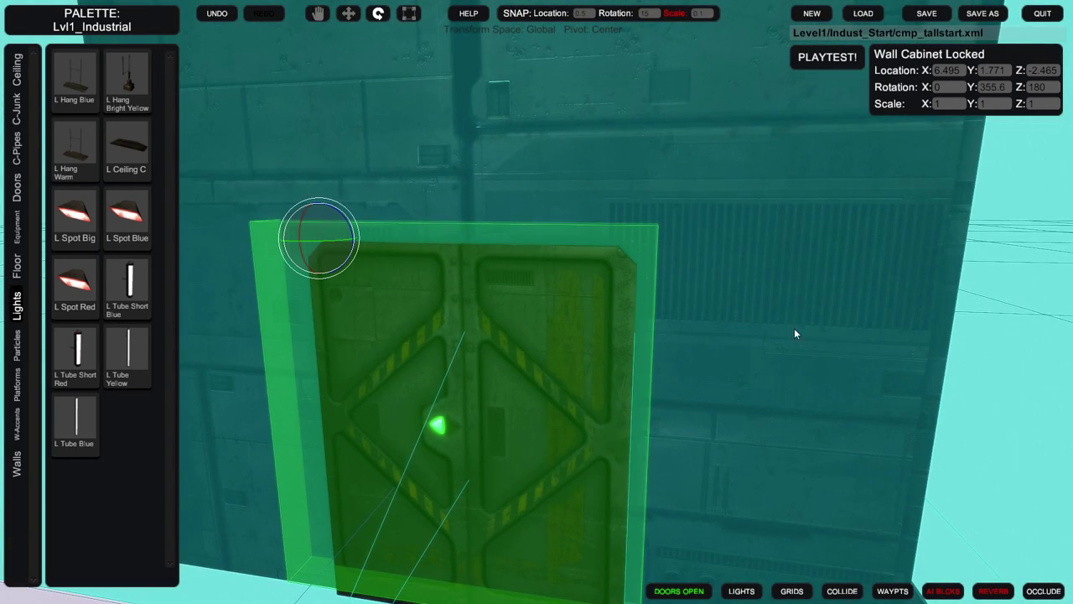
click(1030, 595)
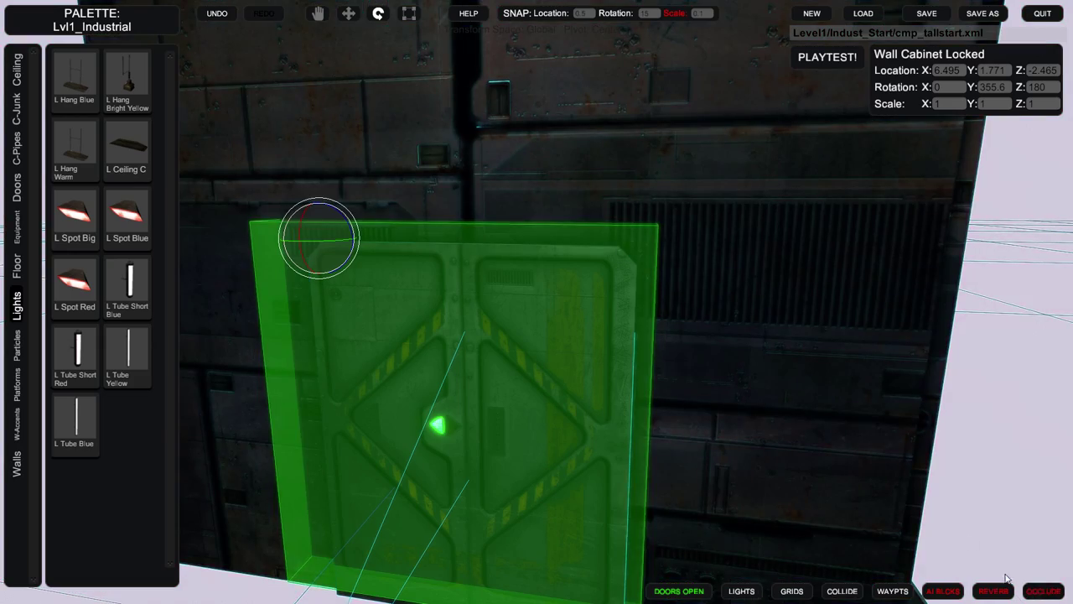
Return inside the room, start a playtest of the level and walk the raptor past the door and waypoints.
key(w)
mouse_move(733, 357)
right_down()
mouse_move(705, 337)
mouse_move(730, 368)
right_up()
key(w)
key(d)
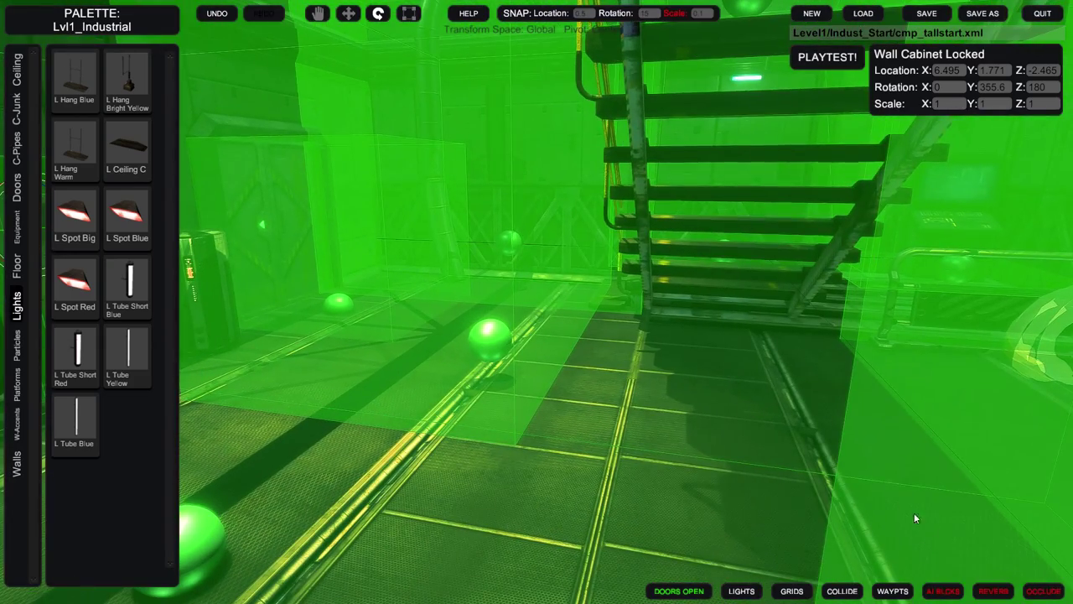
click(837, 62)
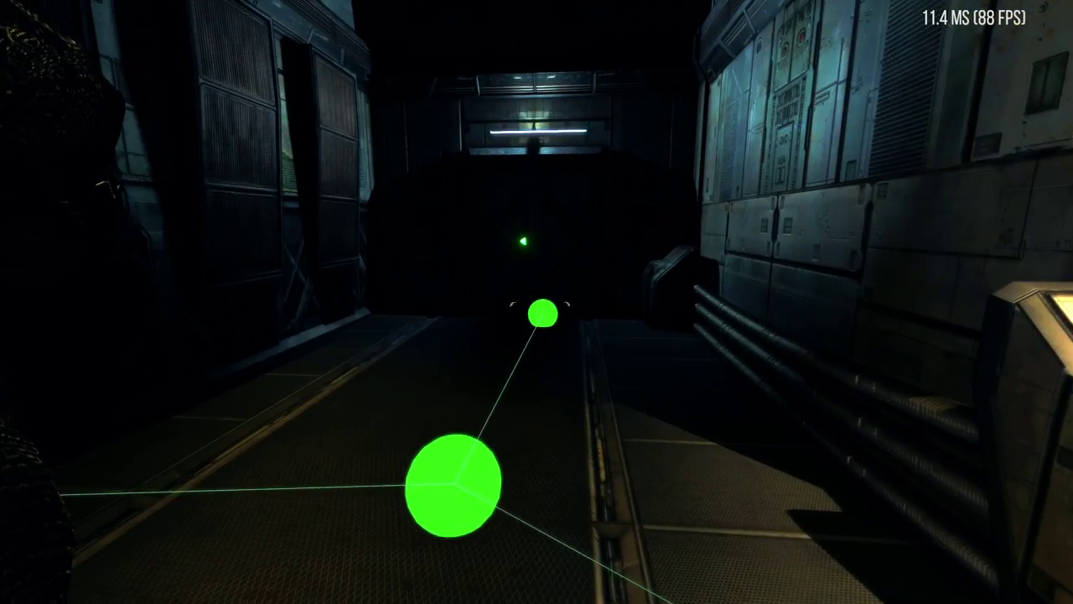
key(w)
key(w)
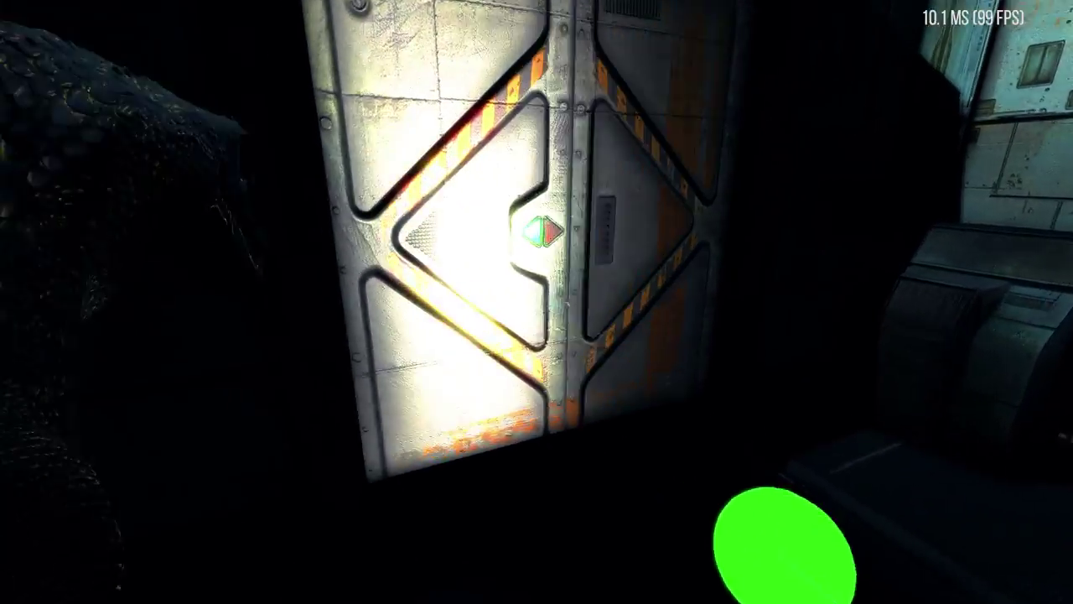
key(s)
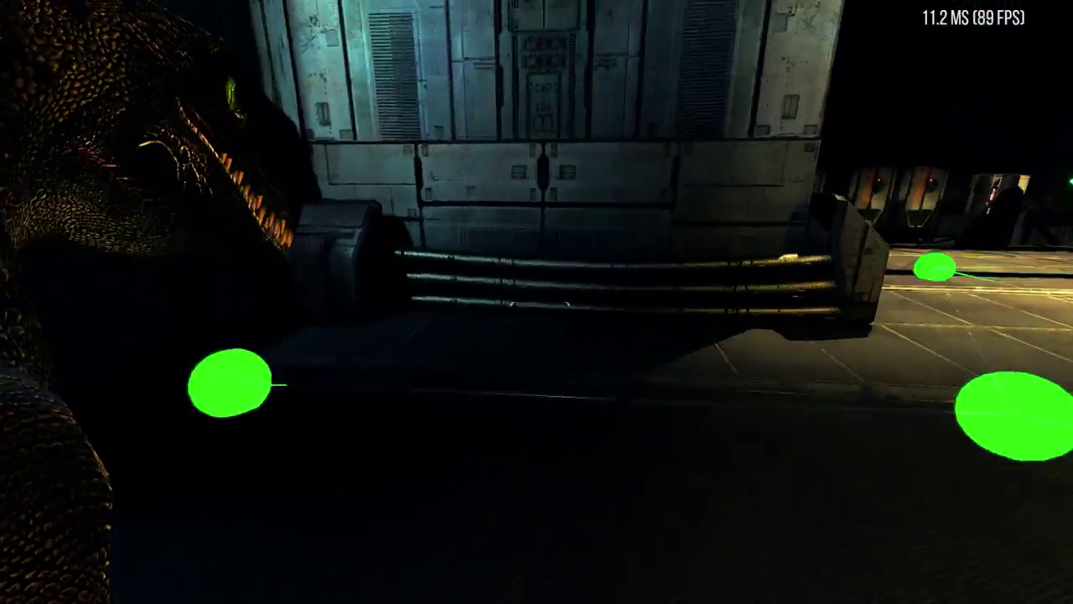
key(w)
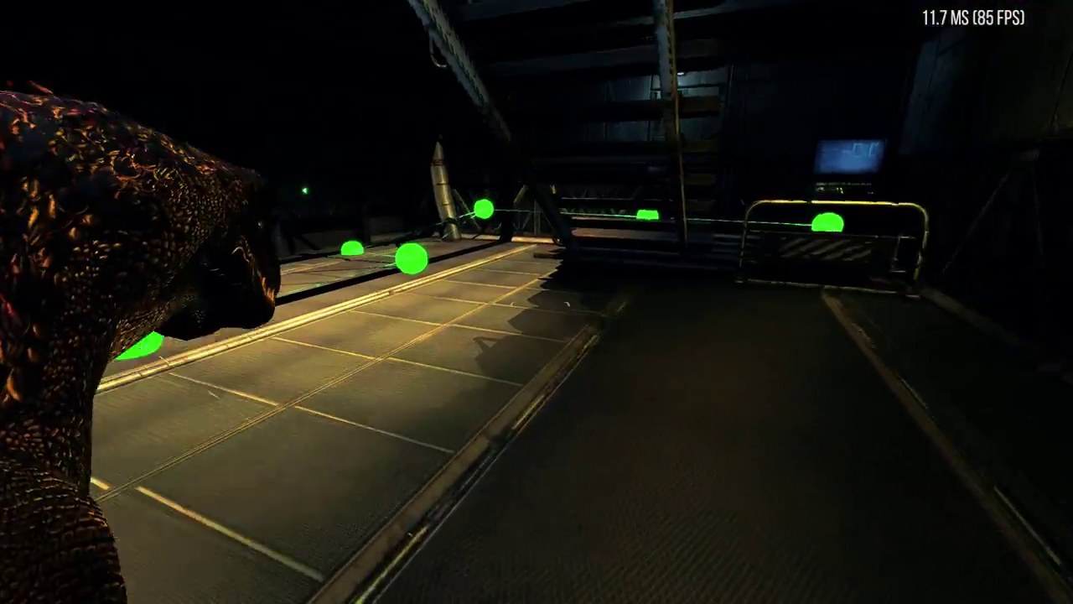
key(w)
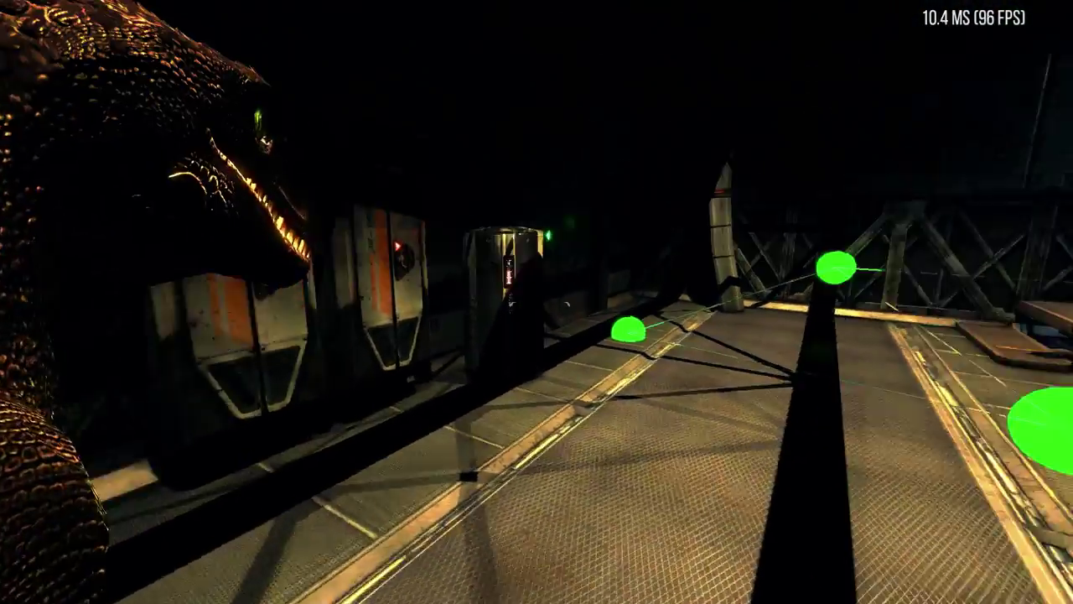